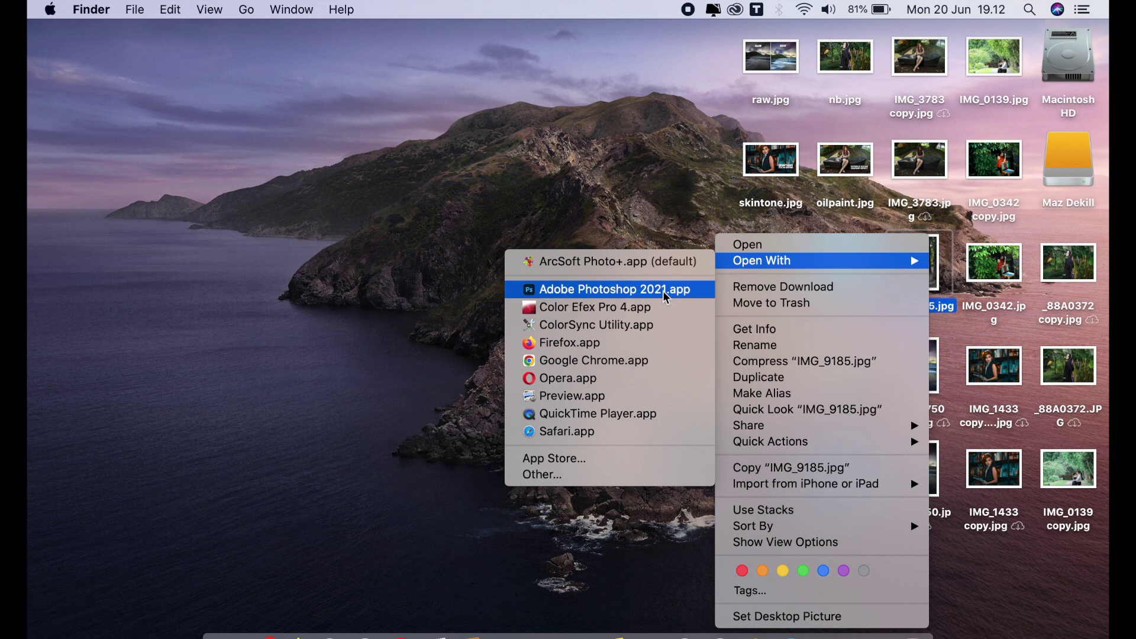
- Open IMG_9185.jpg from the desktop in Adobe Photoshop 2021
{"action": "left_click", "coordinate": [592, 291]}
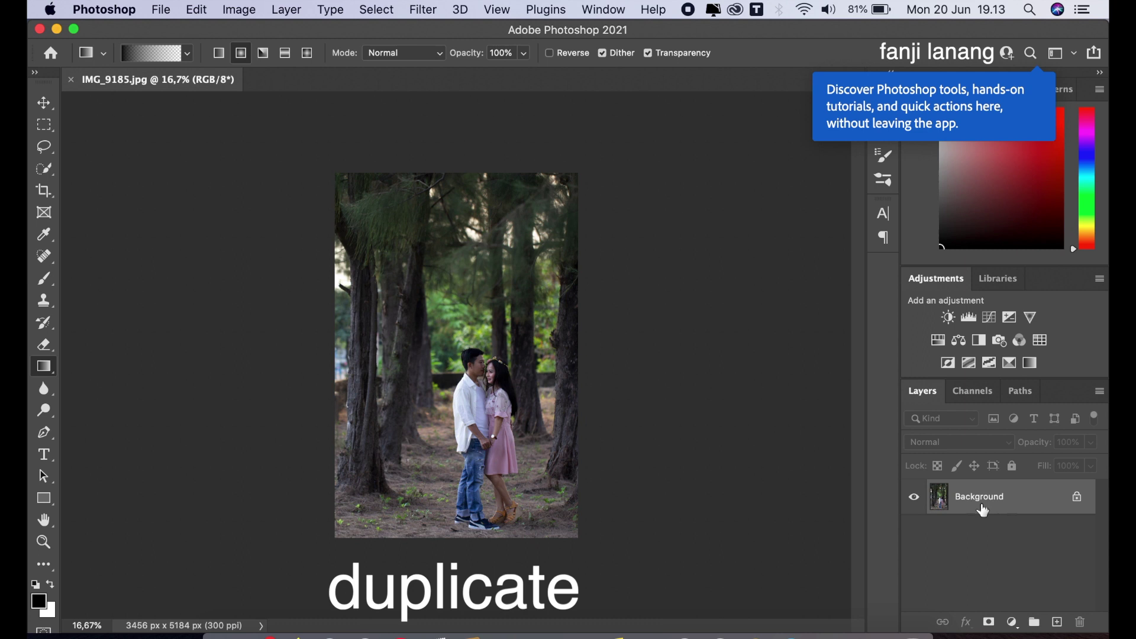
- Duplicate the Background layer and apply the Camera Raw Filter to the copy
{"action": "left_click_drag", "start_coordinate": [1035, 504], "coordinate": [1058, 622]}
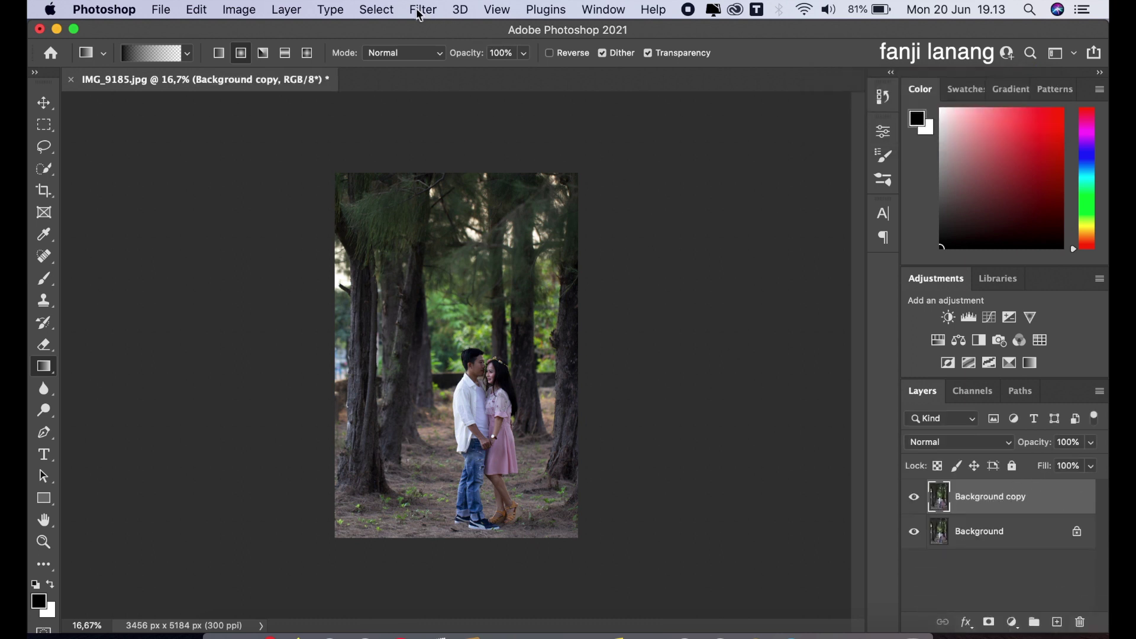
{"action": "left_click", "coordinate": [421, 11]}
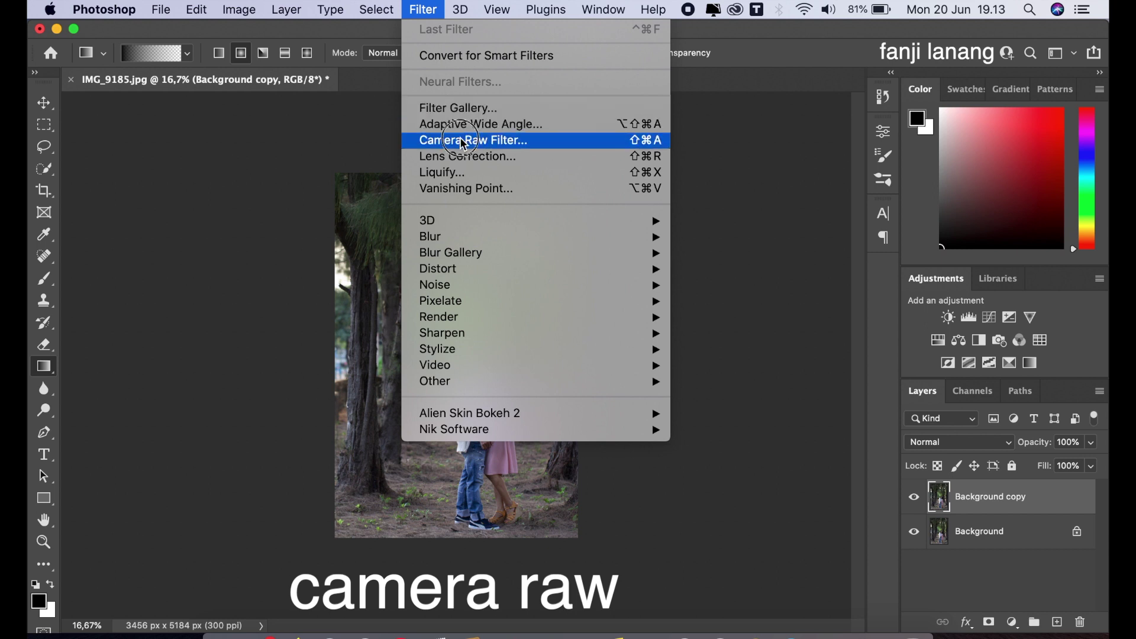
{"action": "left_click", "coordinate": [463, 142]}
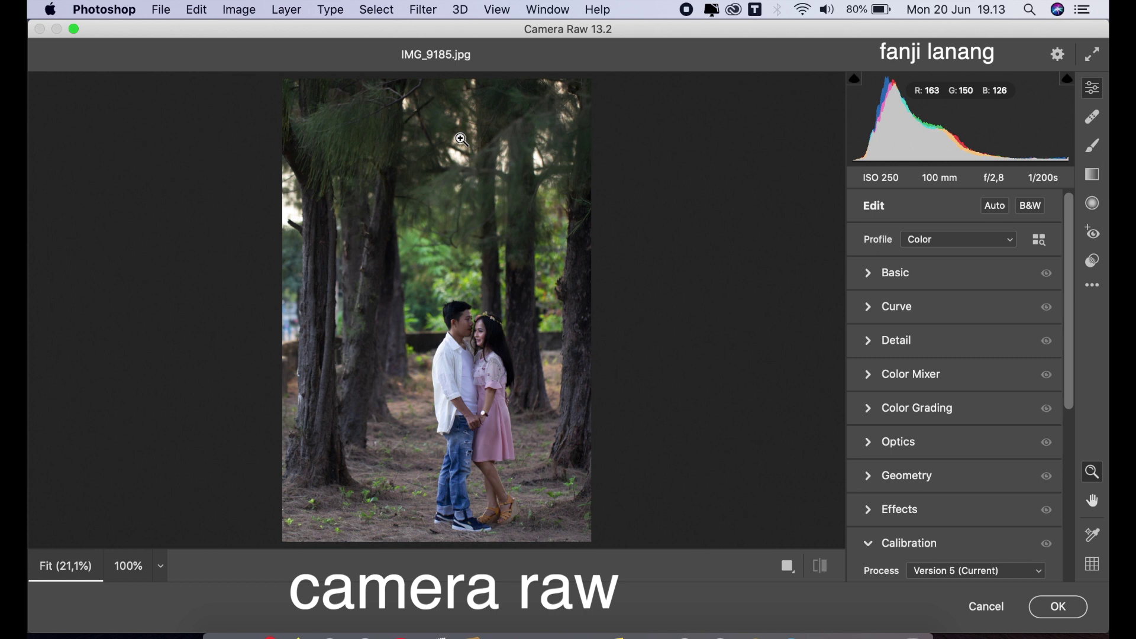
- Set Basic Exposure +0,15, Contrast +8, Highlights -25, Shadows +80 and Blacks -5
{"action": "left_click", "coordinate": [865, 273]}
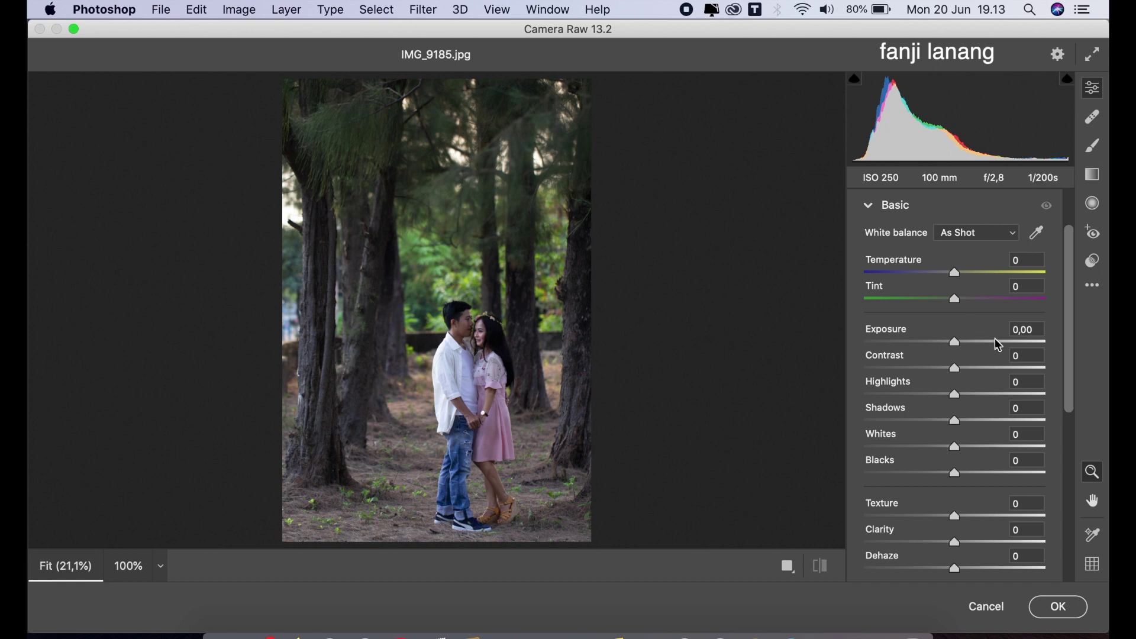
{"action": "left_click_drag", "start_coordinate": [956, 343], "coordinate": [962, 351]}
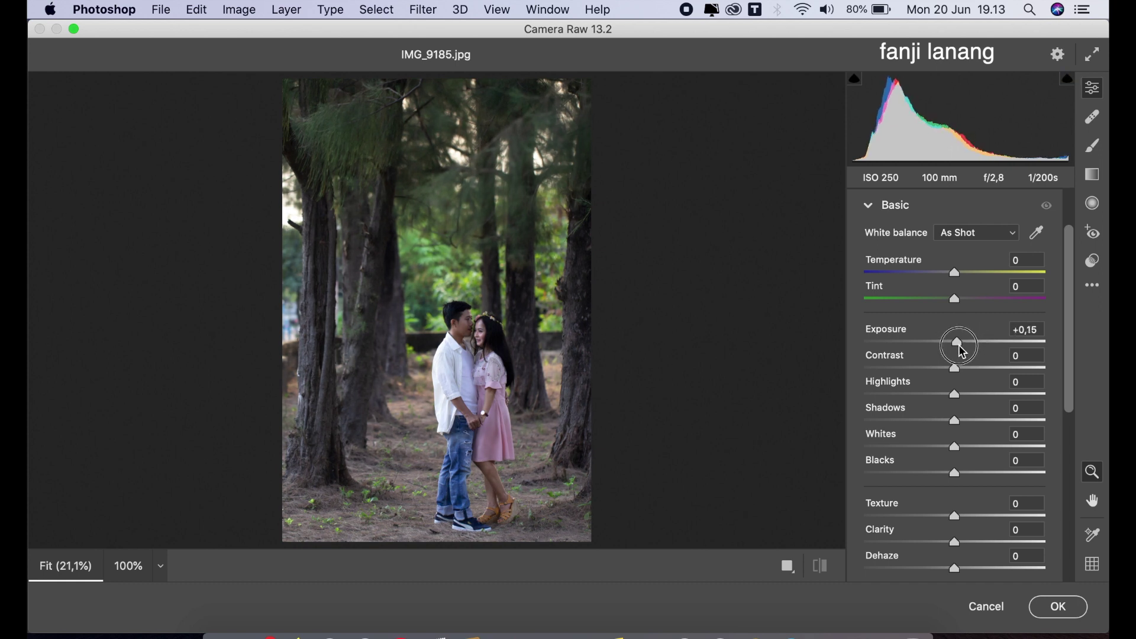
{"action": "left_click_drag", "start_coordinate": [959, 374], "coordinate": [965, 385]}
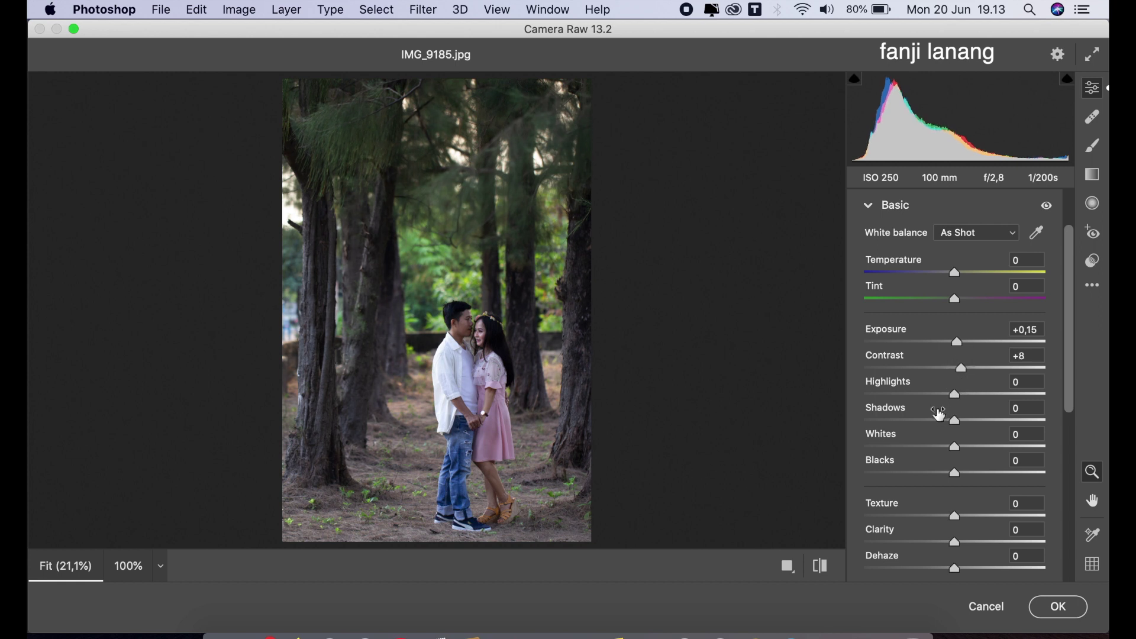
{"action": "left_click", "coordinate": [934, 395]}
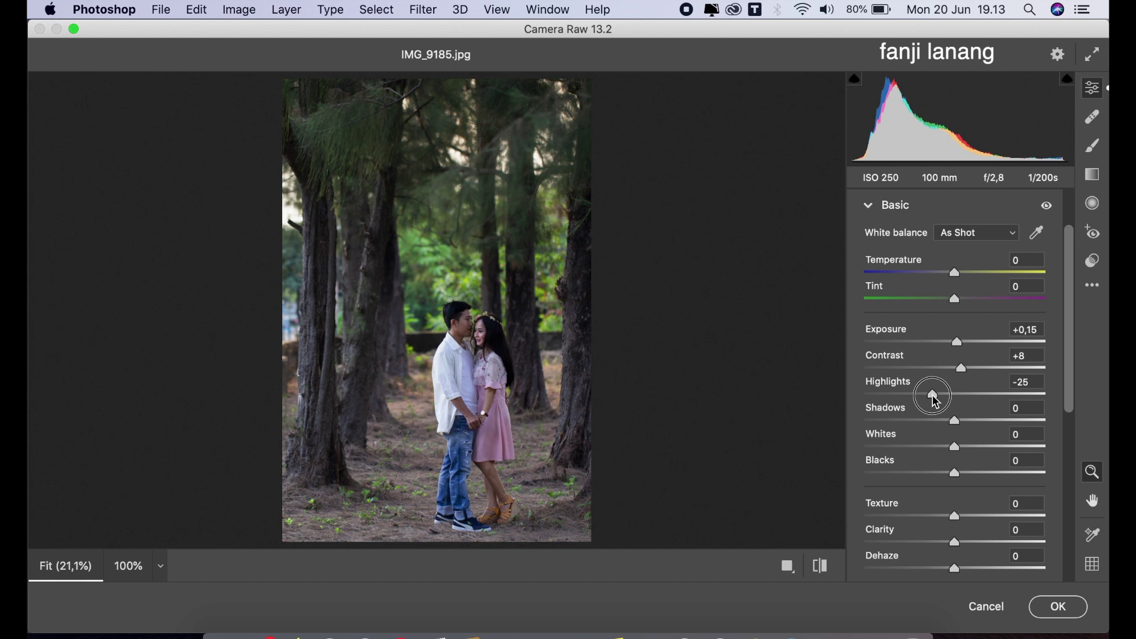
{"action": "left_click_drag", "start_coordinate": [989, 420], "coordinate": [1030, 436]}
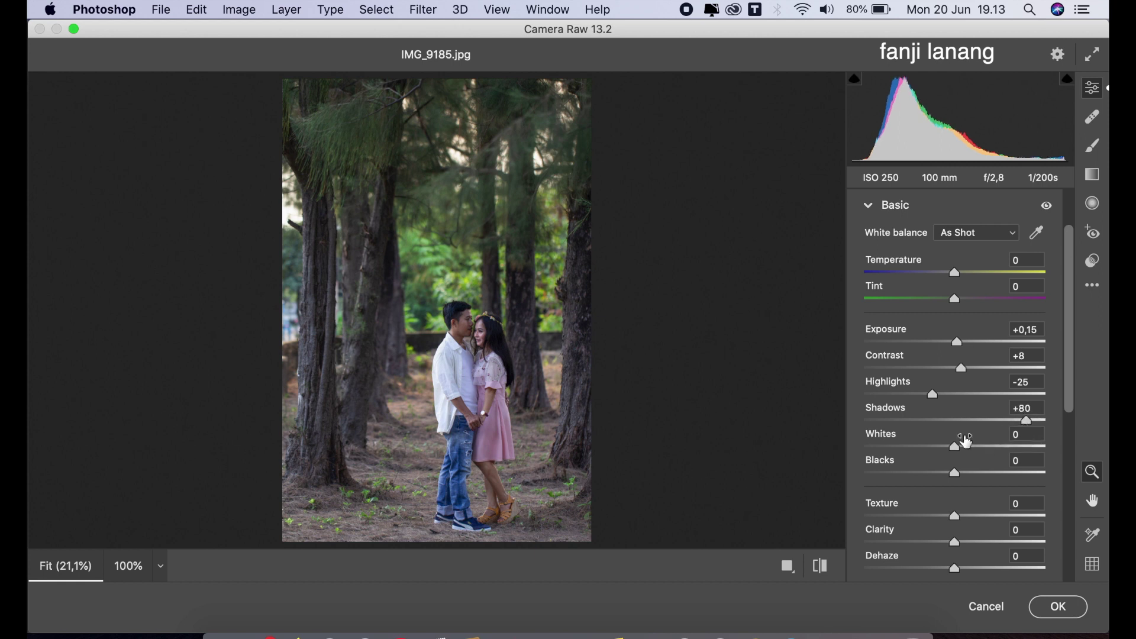
{"action": "left_click_drag", "start_coordinate": [951, 480], "coordinate": [946, 482]}
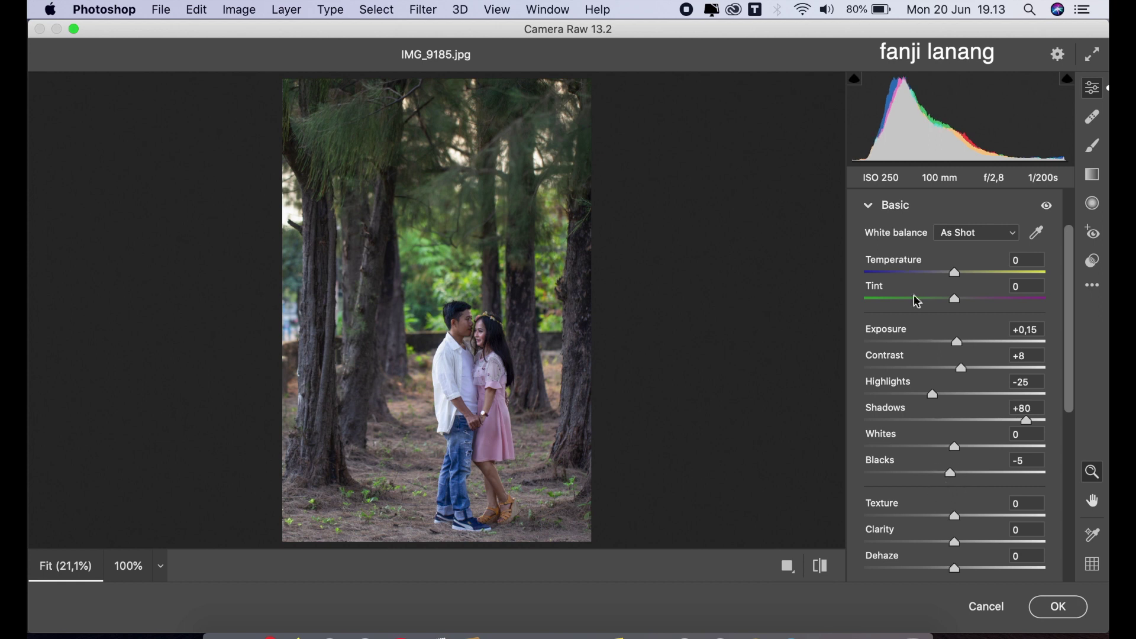
- Make a point curve mapping input 128 to 144 and the white point to 242
{"action": "left_click", "coordinate": [870, 207]}
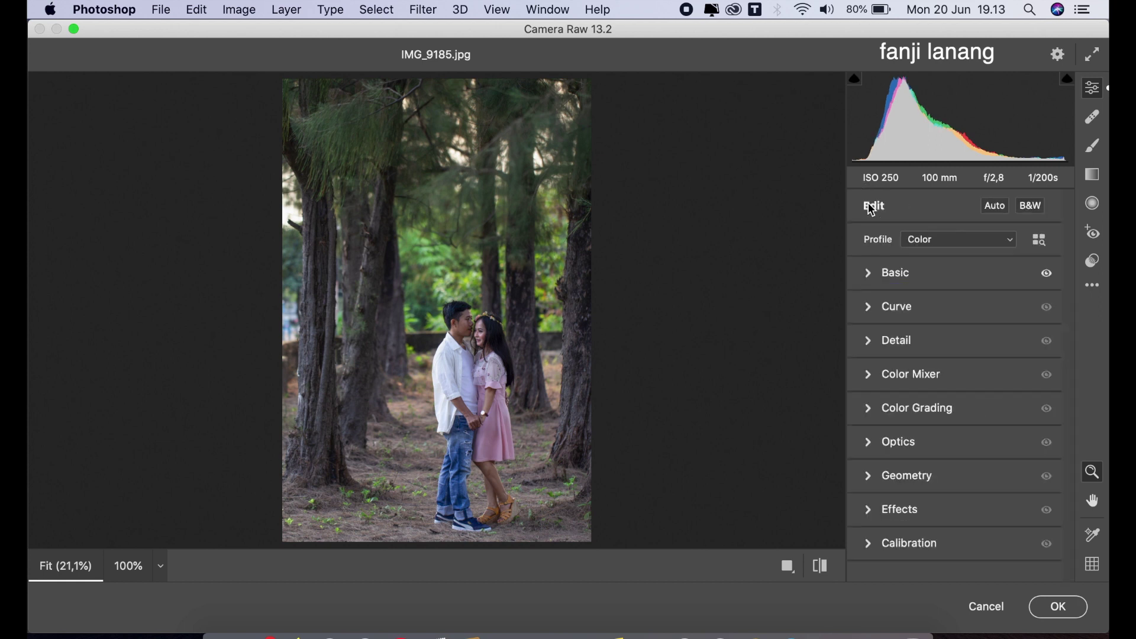
{"action": "left_click", "coordinate": [872, 309]}
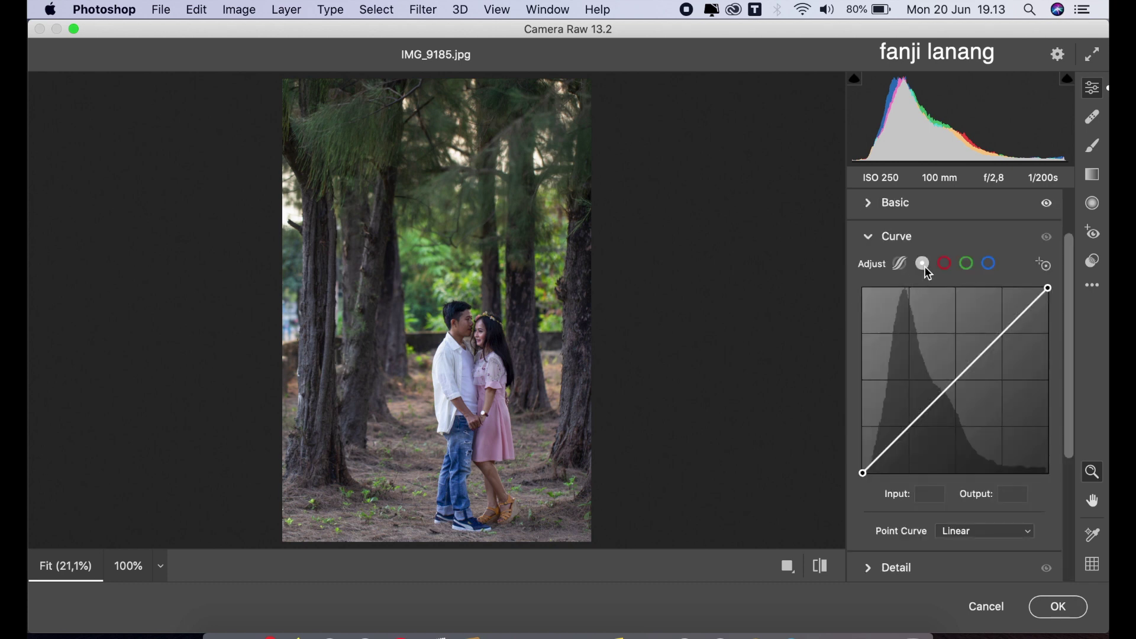
{"action": "left_click_drag", "start_coordinate": [957, 376], "coordinate": [956, 372]}
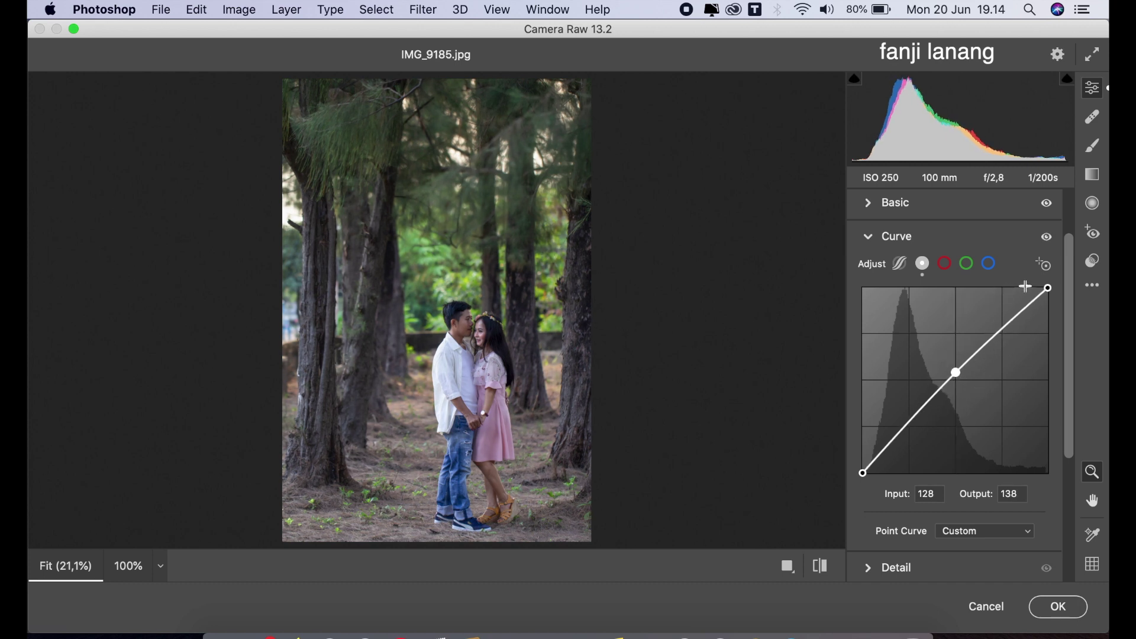
{"action": "left_click_drag", "start_coordinate": [1048, 289], "coordinate": [1048, 296]}
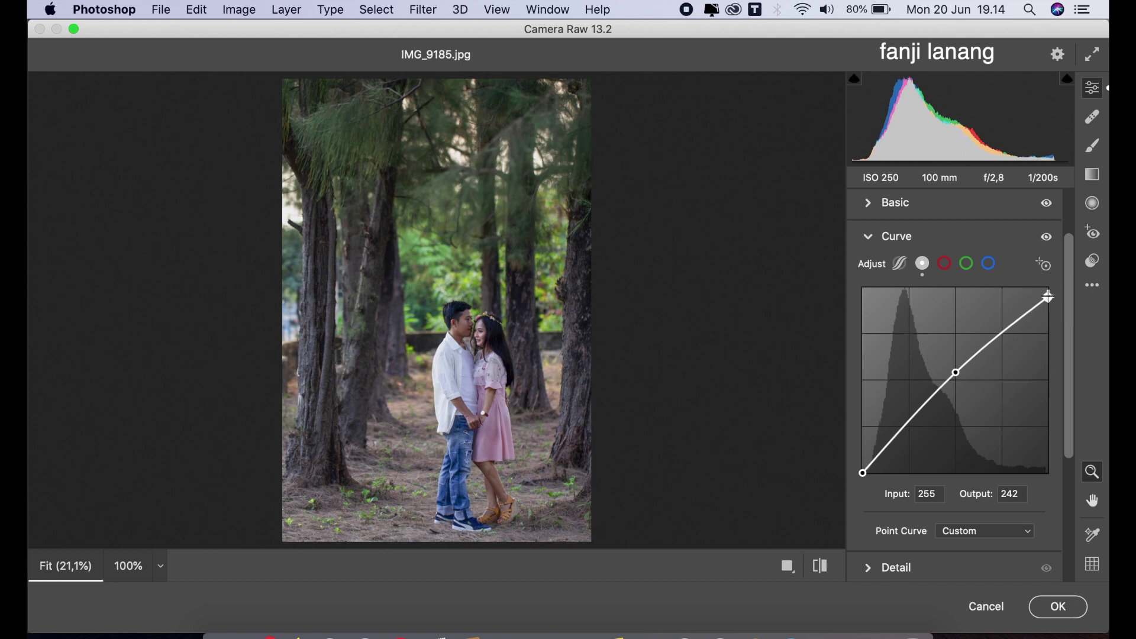
{"action": "left_click_drag", "start_coordinate": [957, 371], "coordinate": [955, 368]}
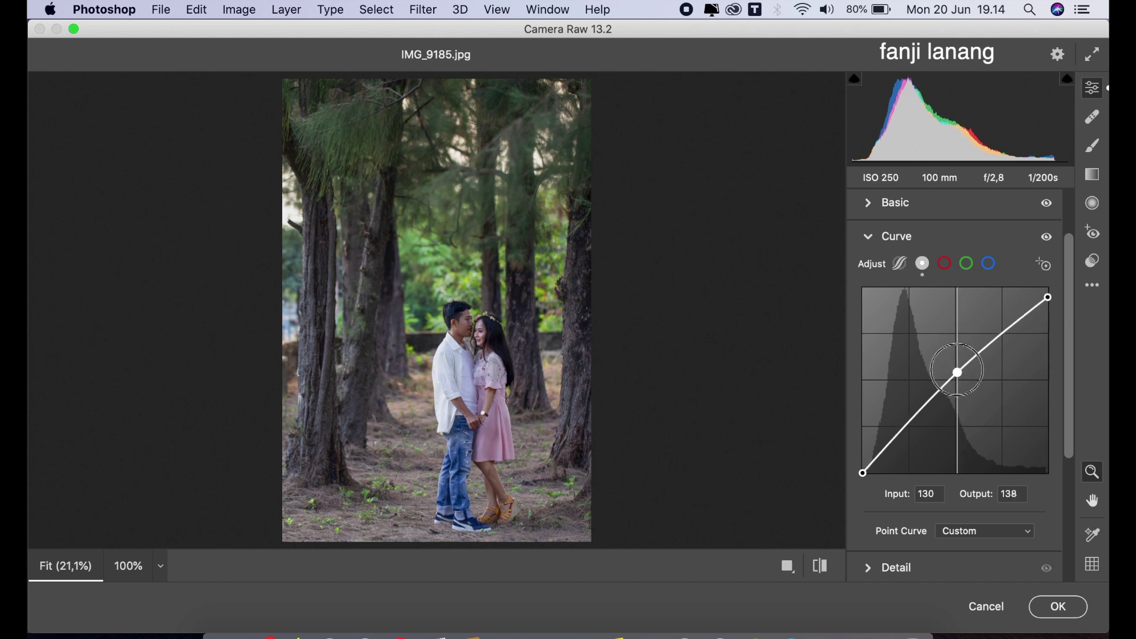
{"action": "left_click", "coordinate": [869, 240]}
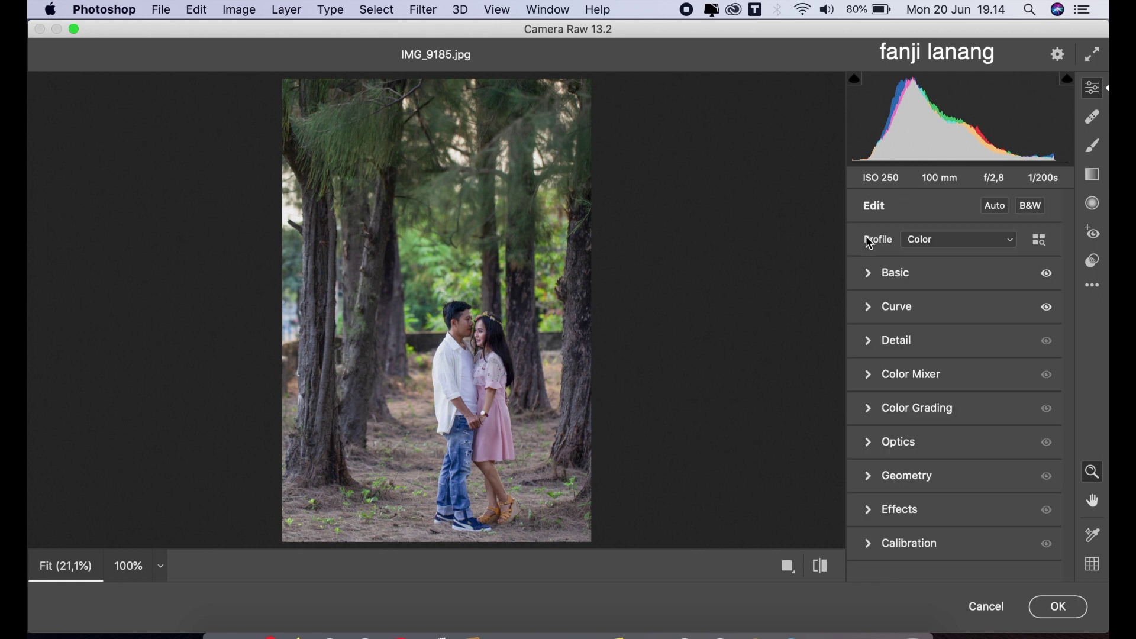
- Shift the Yellows hue to -62 and Greens hue to -100, and boost Yellows saturation
{"action": "left_click", "coordinate": [869, 375]}
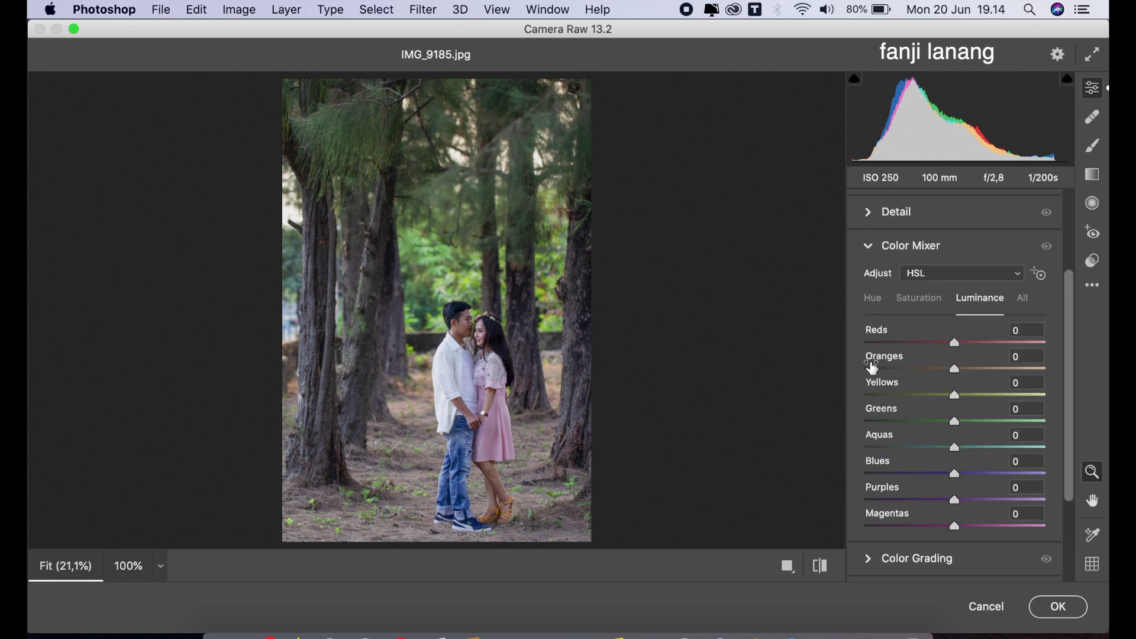
{"action": "left_click", "coordinate": [877, 302]}
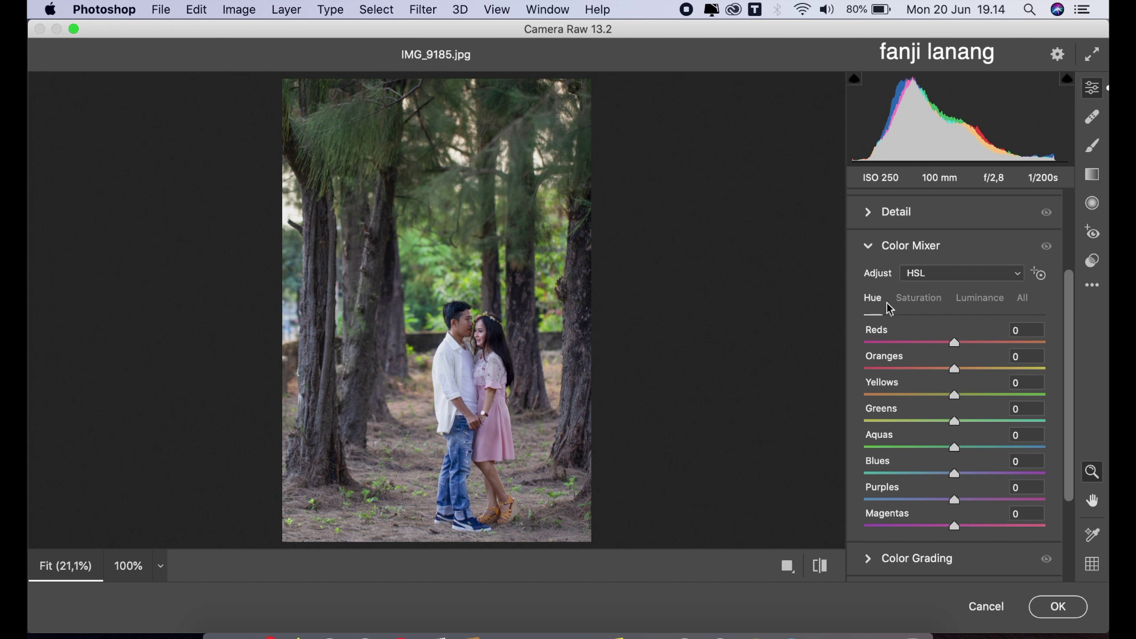
{"action": "left_click", "coordinate": [899, 395]}
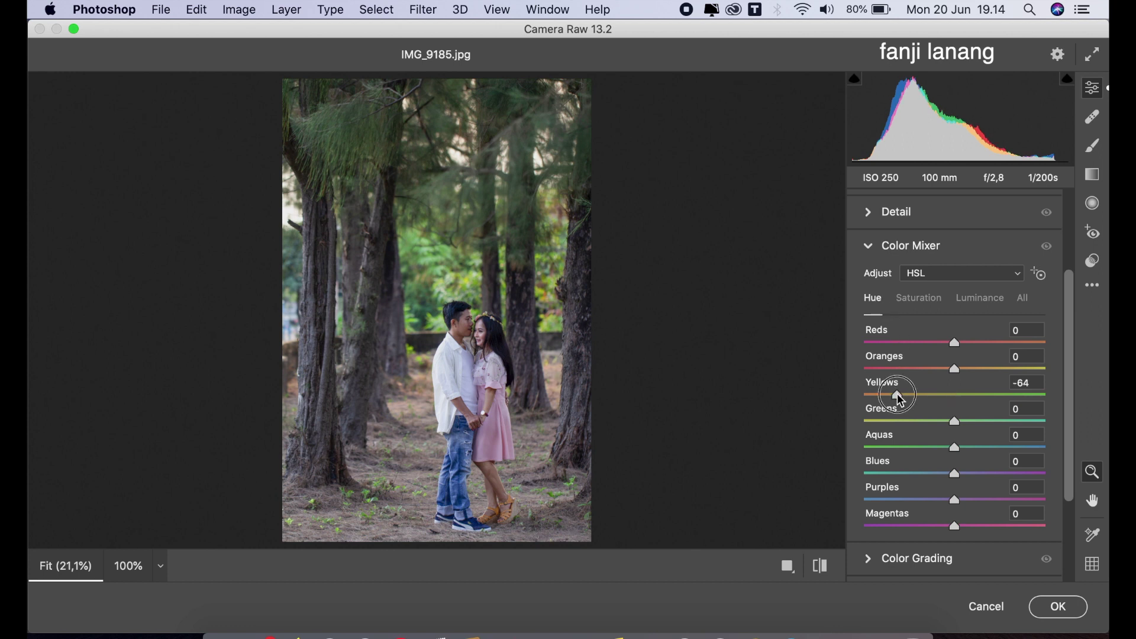
{"action": "left_click_drag", "start_coordinate": [900, 401], "coordinate": [900, 398]}
{"action": "left_click", "coordinate": [865, 422]}
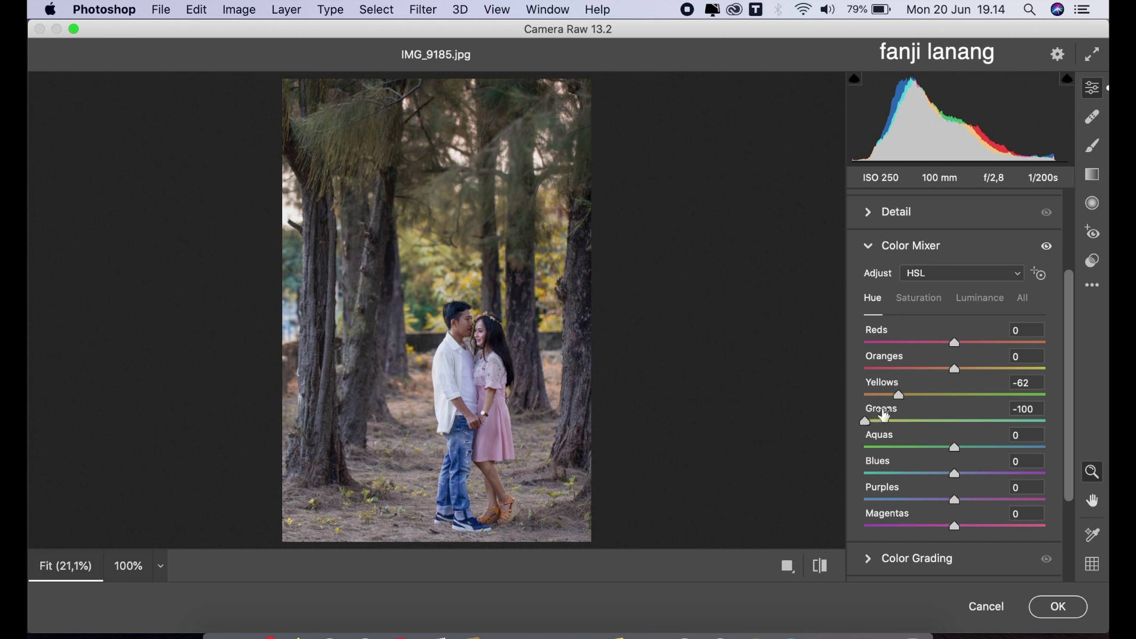
{"action": "left_click", "coordinate": [937, 304]}
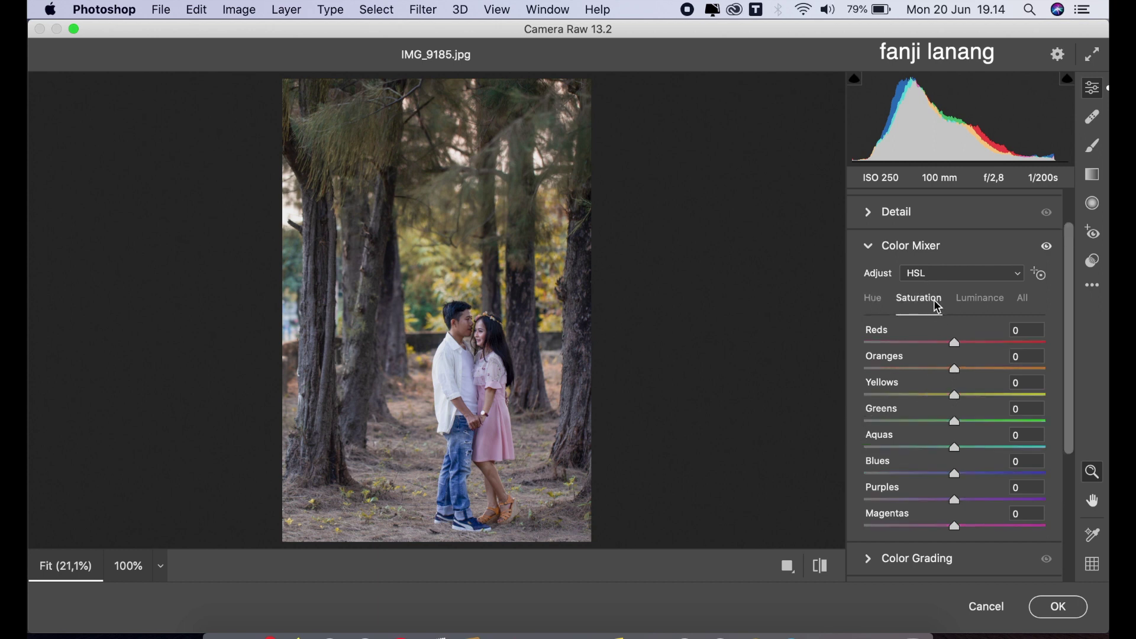
{"action": "left_click_drag", "start_coordinate": [962, 401], "coordinate": [990, 429]}
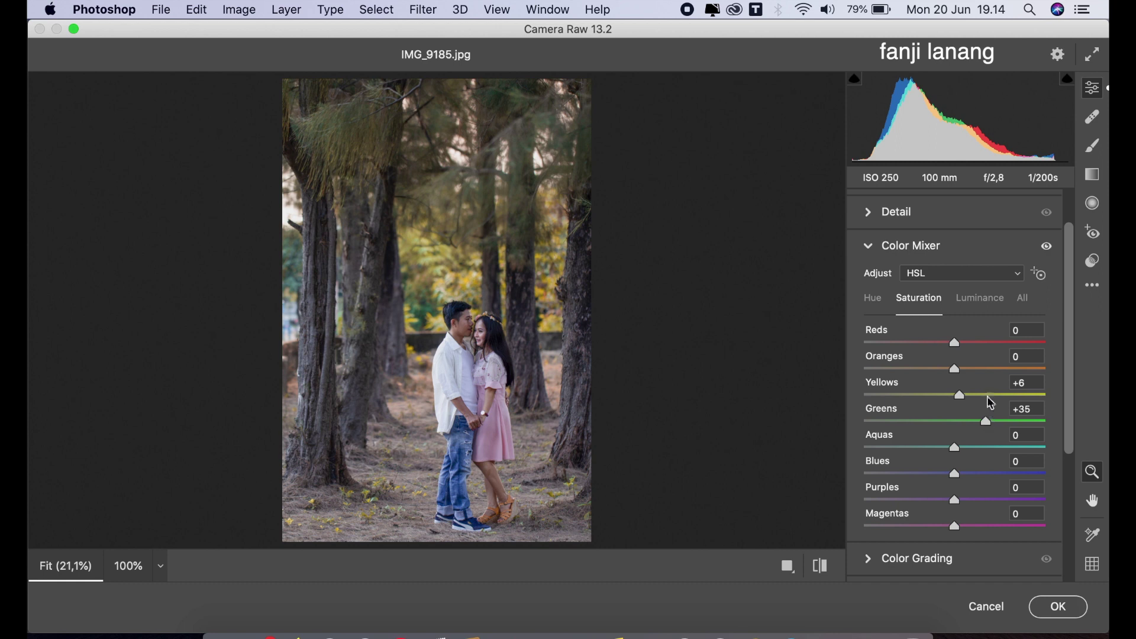
- Raise luminance of Reds to +4, Oranges to +10 and Magentas to +23
{"action": "left_click", "coordinate": [990, 304]}
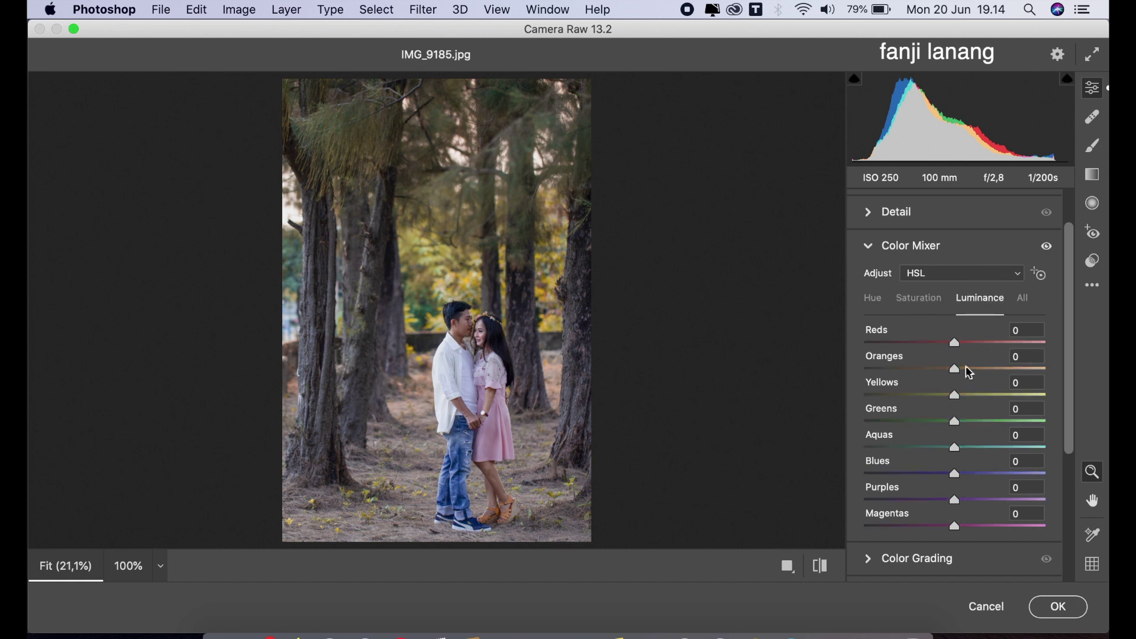
{"action": "left_click_drag", "start_coordinate": [956, 345], "coordinate": [967, 382]}
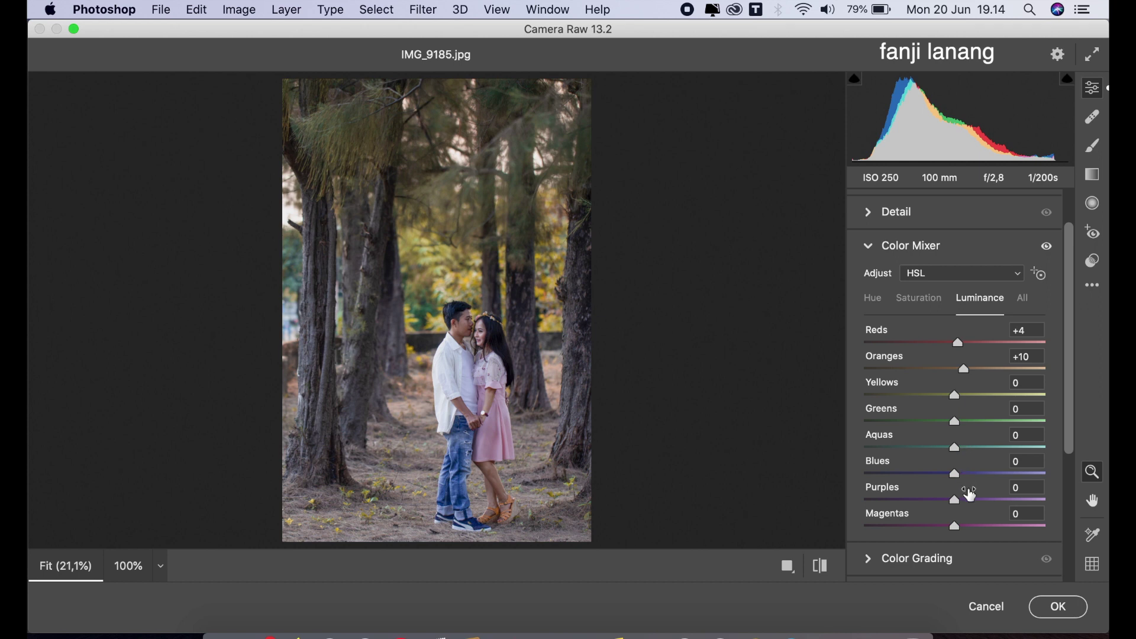
{"action": "mouse_move", "coordinate": [955, 527]}
{"action": "left_mouse_down"}
{"action": "mouse_move", "coordinate": [978, 533]}
{"action": "mouse_move", "coordinate": [960, 506]}
{"action": "mouse_move", "coordinate": [978, 531]}
{"action": "left_mouse_up"}
{"action": "left_click", "coordinate": [874, 254]}
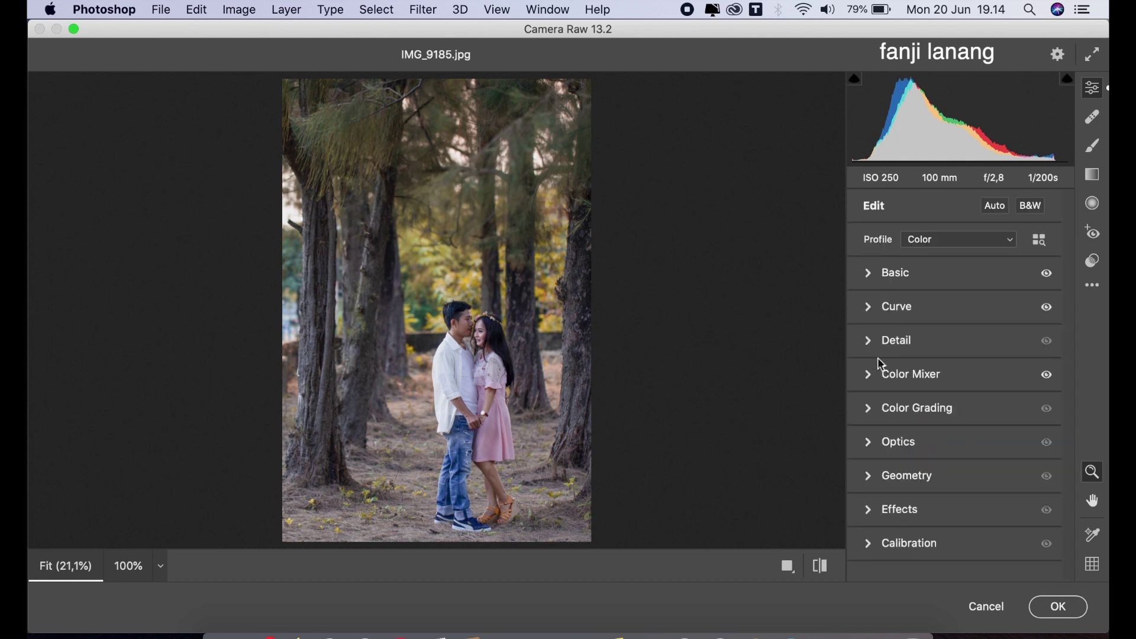
- Tint the Color Grading midtones with Hue 190 and Saturation 10
{"action": "left_click", "coordinate": [871, 408]}
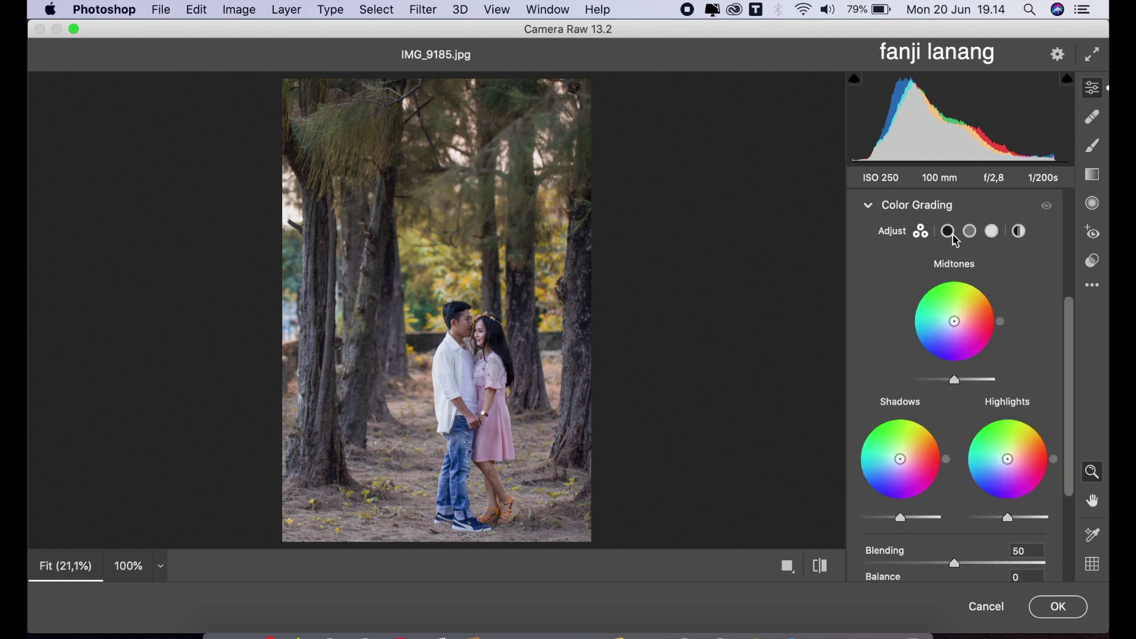
{"action": "left_click", "coordinate": [972, 232]}
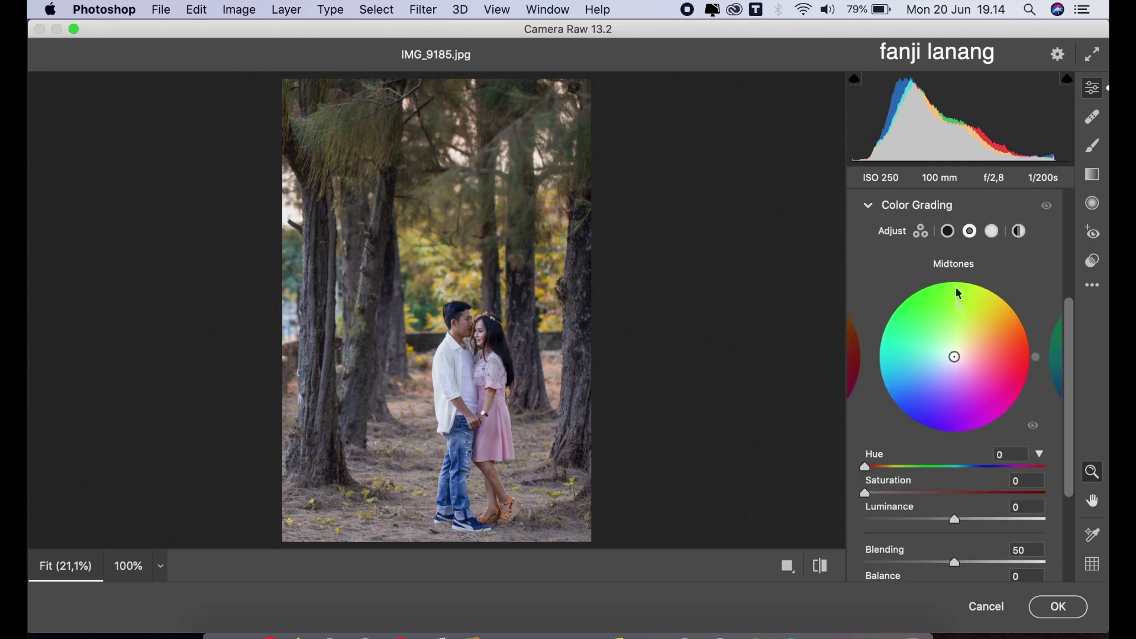
{"action": "left_click", "coordinate": [960, 468]}
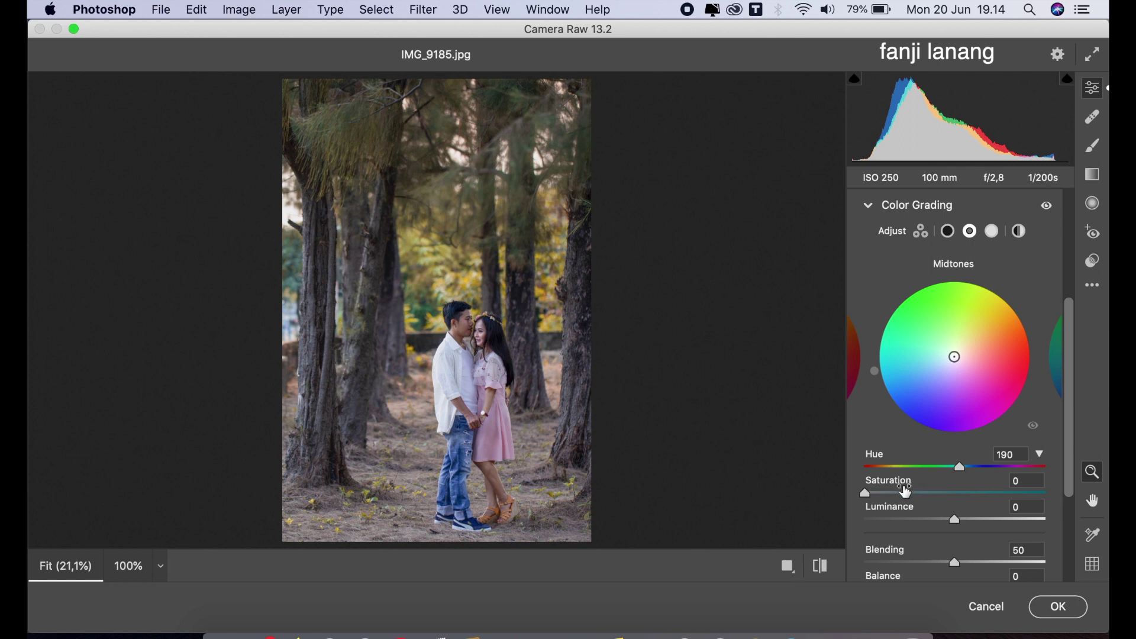
{"action": "left_click_drag", "start_coordinate": [893, 497], "coordinate": [886, 508]}
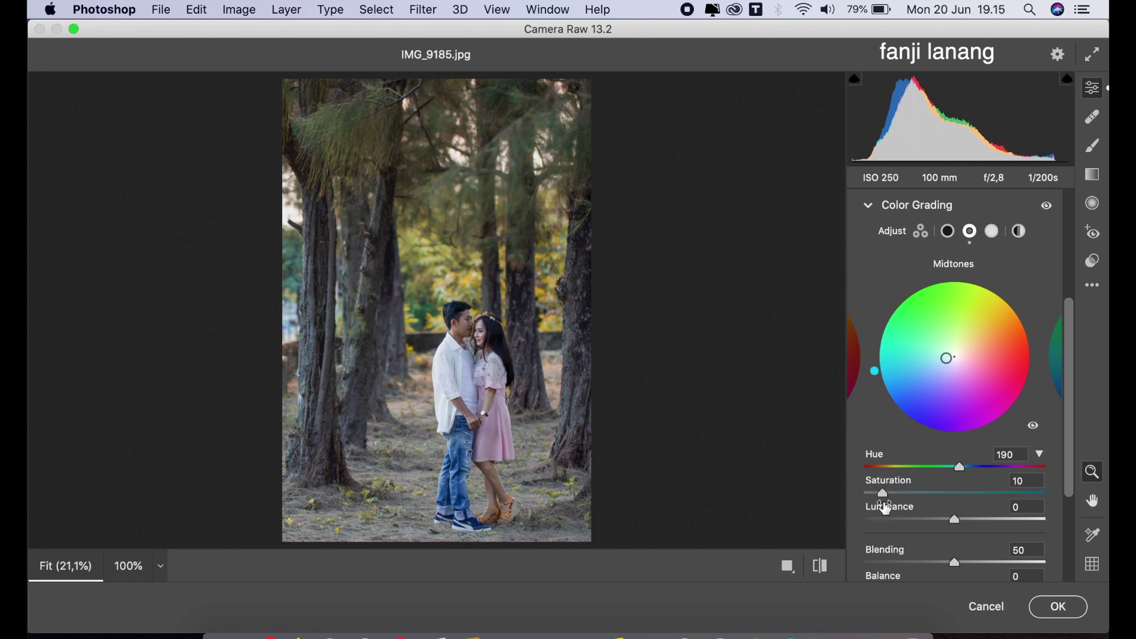
{"action": "left_click", "coordinate": [871, 207]}
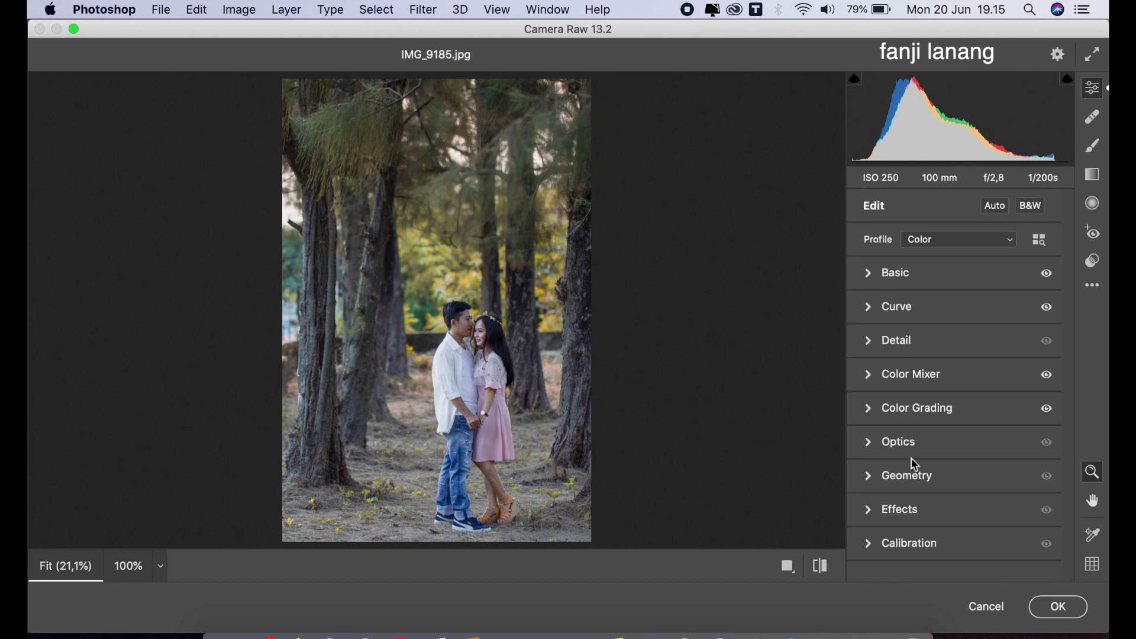
- Set Calibration Red and Green Primary Hue to +20 and Blue Primary Hue to -15
{"action": "left_click", "coordinate": [879, 551]}
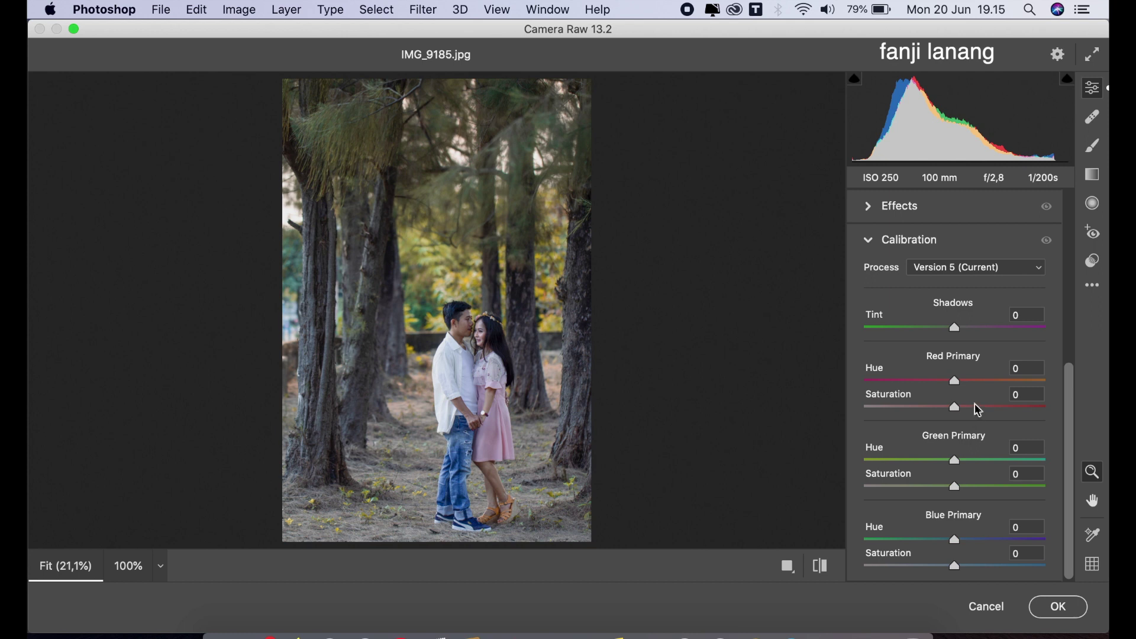
{"action": "left_click", "coordinate": [974, 382]}
{"action": "left_click", "coordinate": [974, 460]}
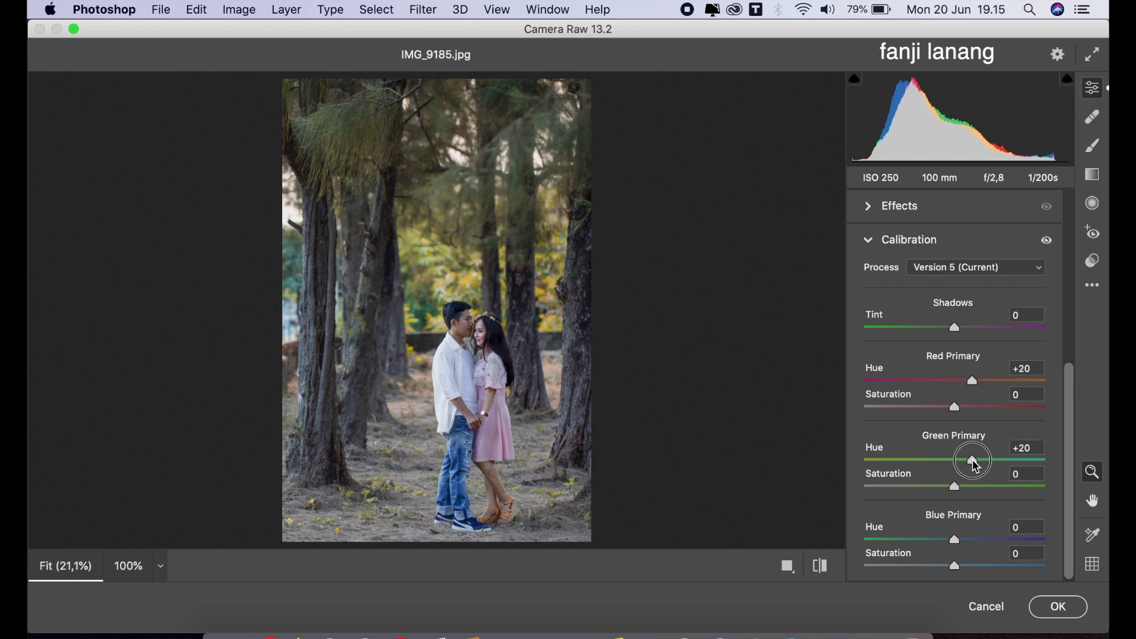
{"action": "left_click", "coordinate": [941, 540]}
{"action": "left_click_drag", "start_coordinate": [944, 547], "coordinate": [941, 541]}
{"action": "left_click", "coordinate": [868, 240]}
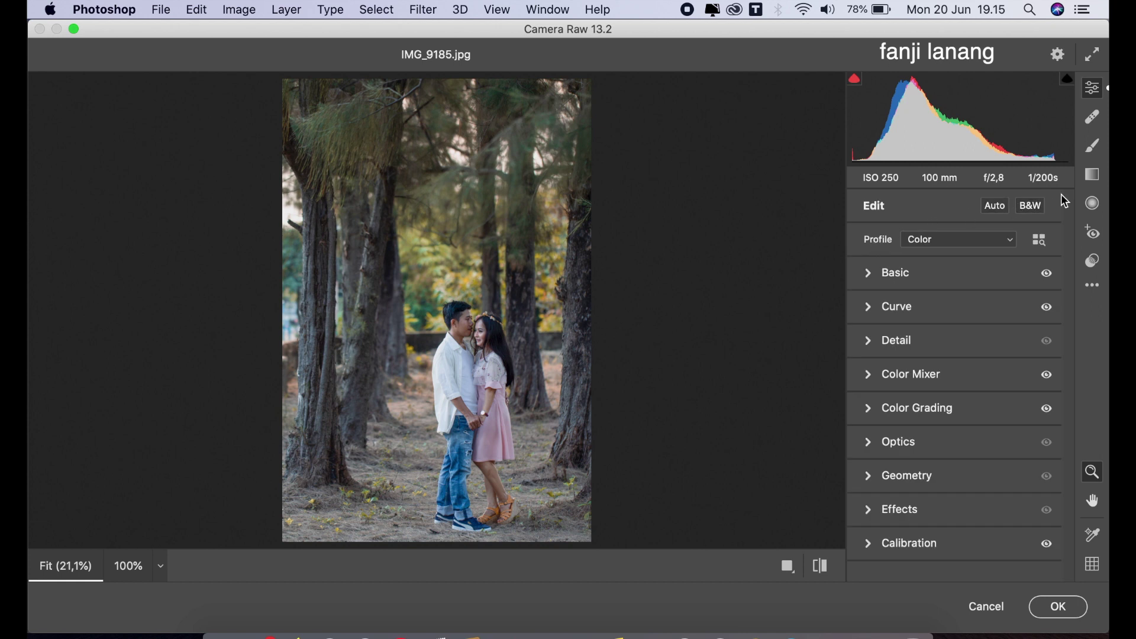
- Add an oval radial filter around the couple with about +0.60 exposure and -21 highlights, then commit the edits
{"action": "left_click", "coordinate": [1093, 205]}
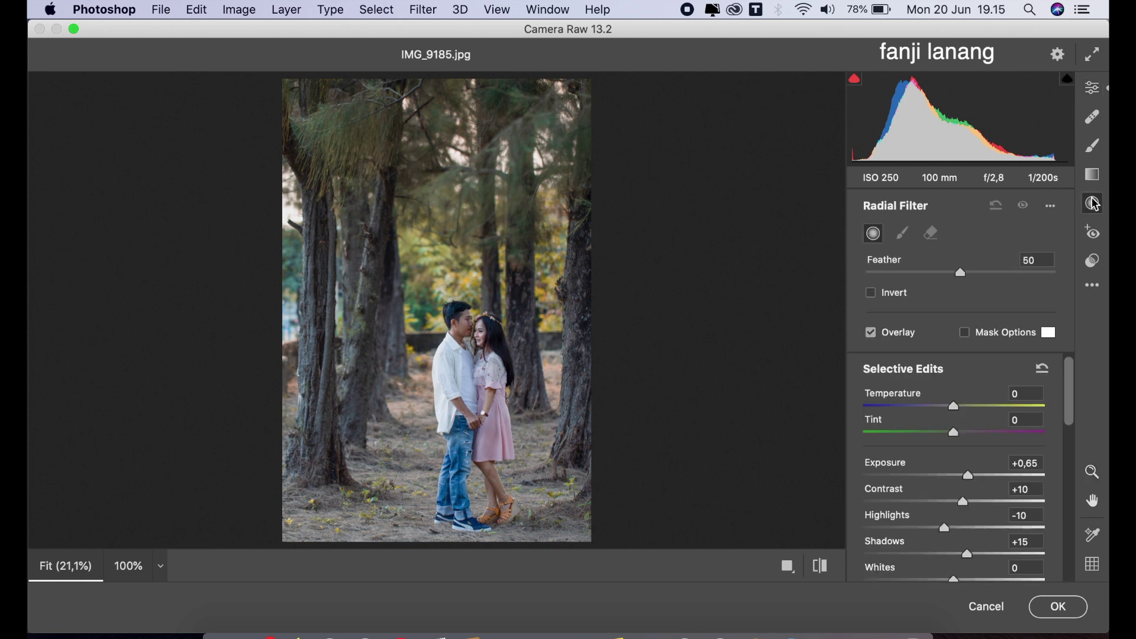
{"action": "left_click_drag", "start_coordinate": [973, 483], "coordinate": [970, 493]}
{"action": "left_click_drag", "start_coordinate": [971, 493], "coordinate": [971, 491]}
{"action": "mouse_move", "coordinate": [473, 380]}
{"action": "left_click_drag", "start_coordinate": [501, 481], "coordinate": [527, 482]}
{"action": "left_click_drag", "start_coordinate": [480, 400], "coordinate": [490, 401]}
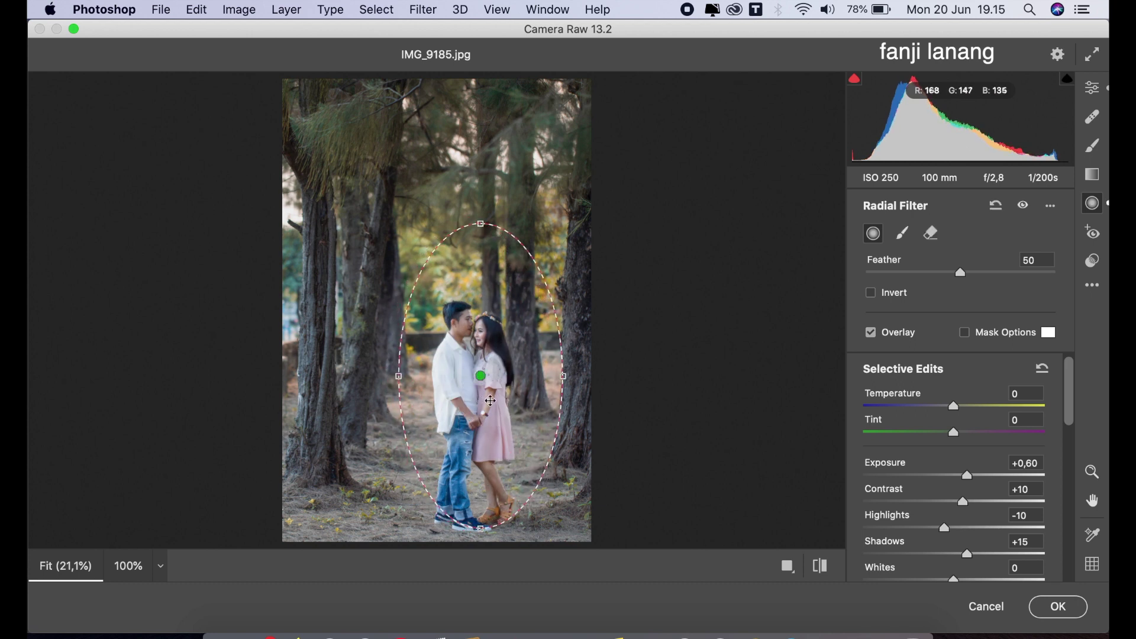
{"action": "left_click_drag", "start_coordinate": [560, 377], "coordinate": [545, 389]}
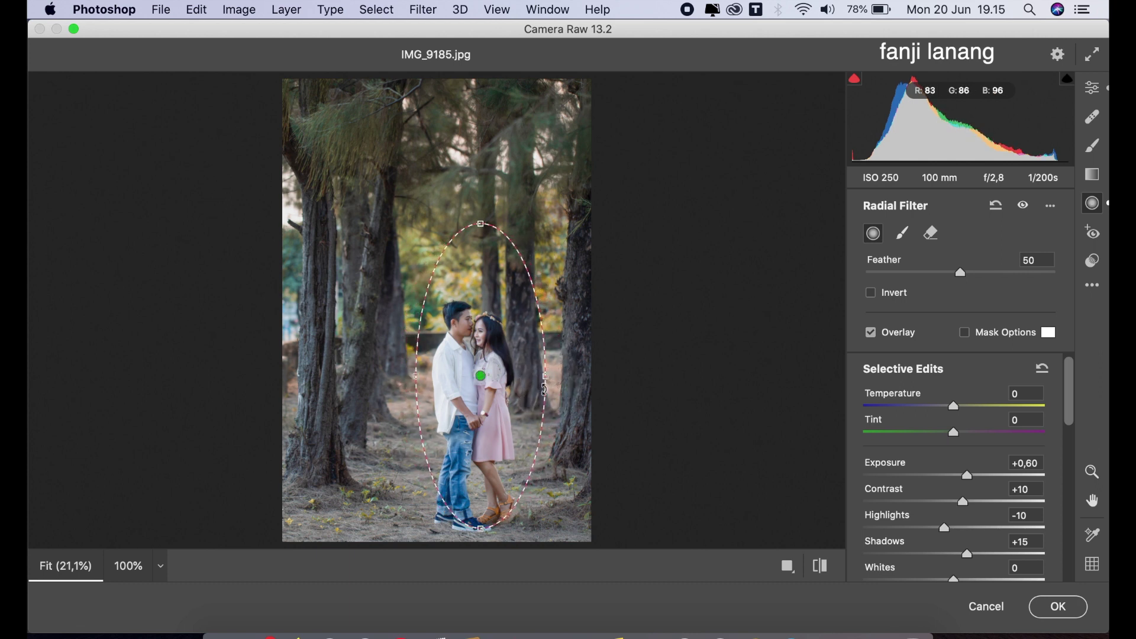
{"action": "left_click_drag", "start_coordinate": [938, 528], "coordinate": [935, 528]}
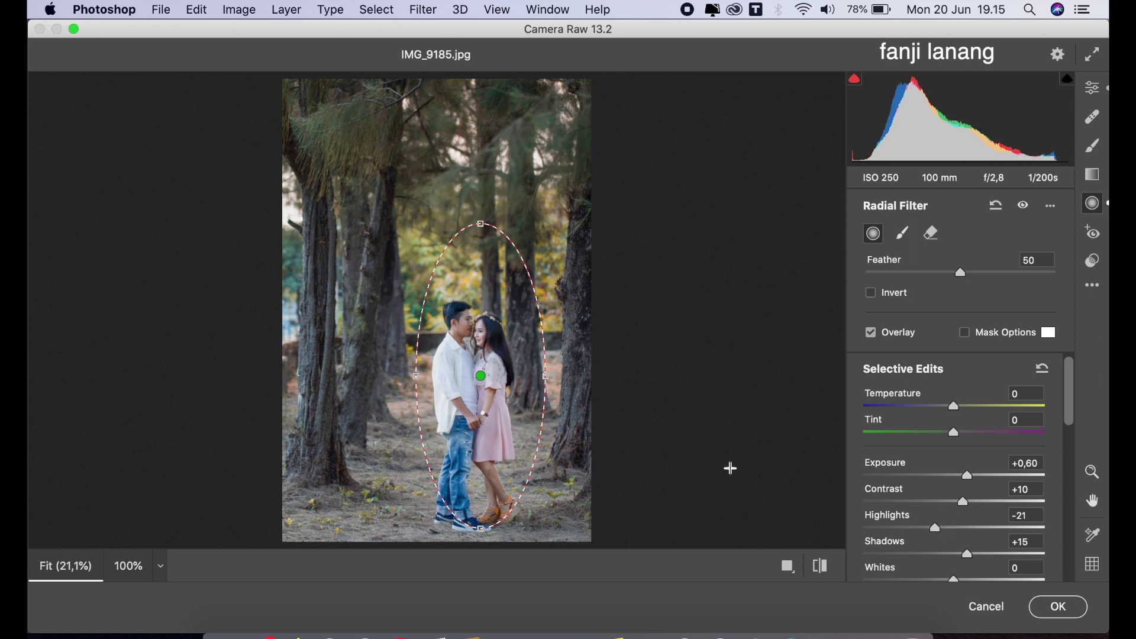
{"action": "left_click", "coordinate": [1056, 613]}
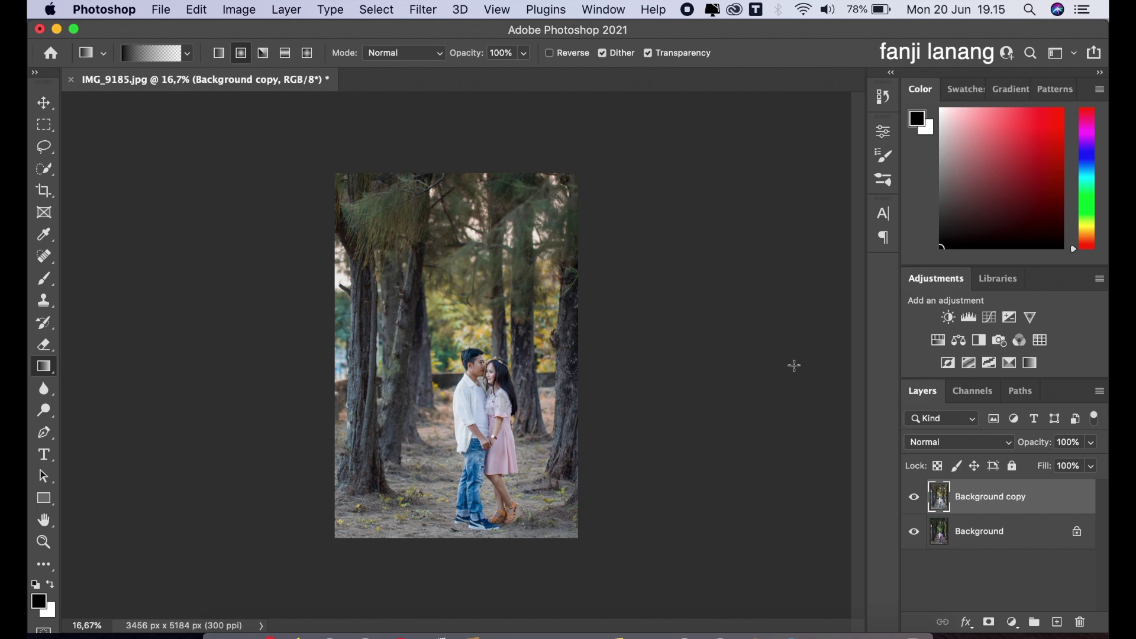
- Toggle the graded copy's visibility to compare, then add a new empty layer
{"action": "left_click", "coordinate": [916, 496]}
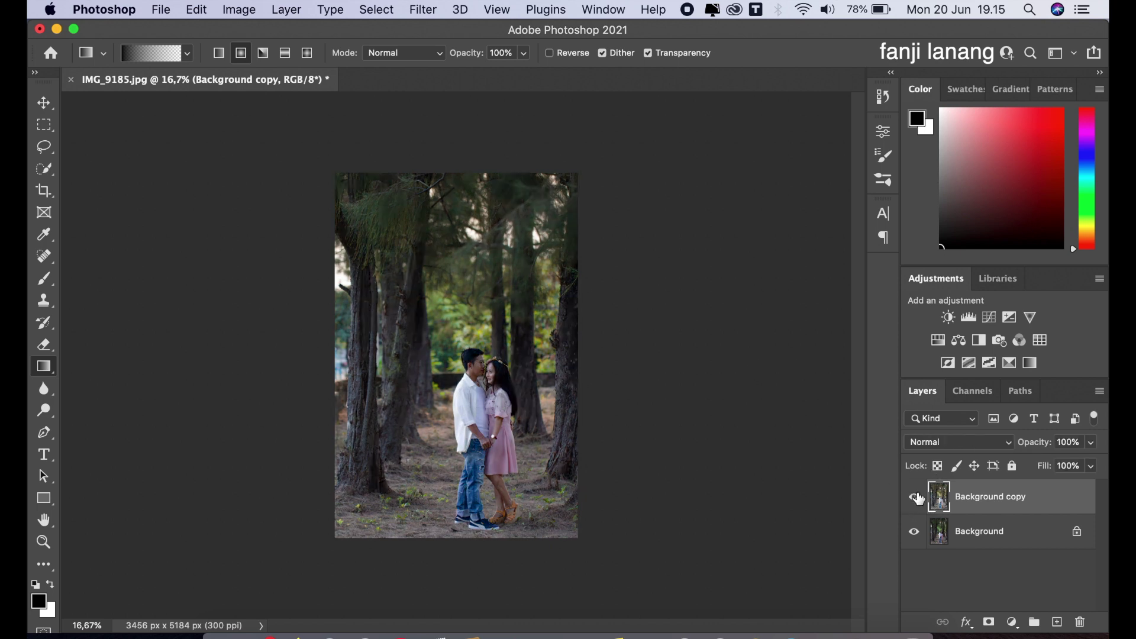
{"action": "left_click", "coordinate": [915, 497]}
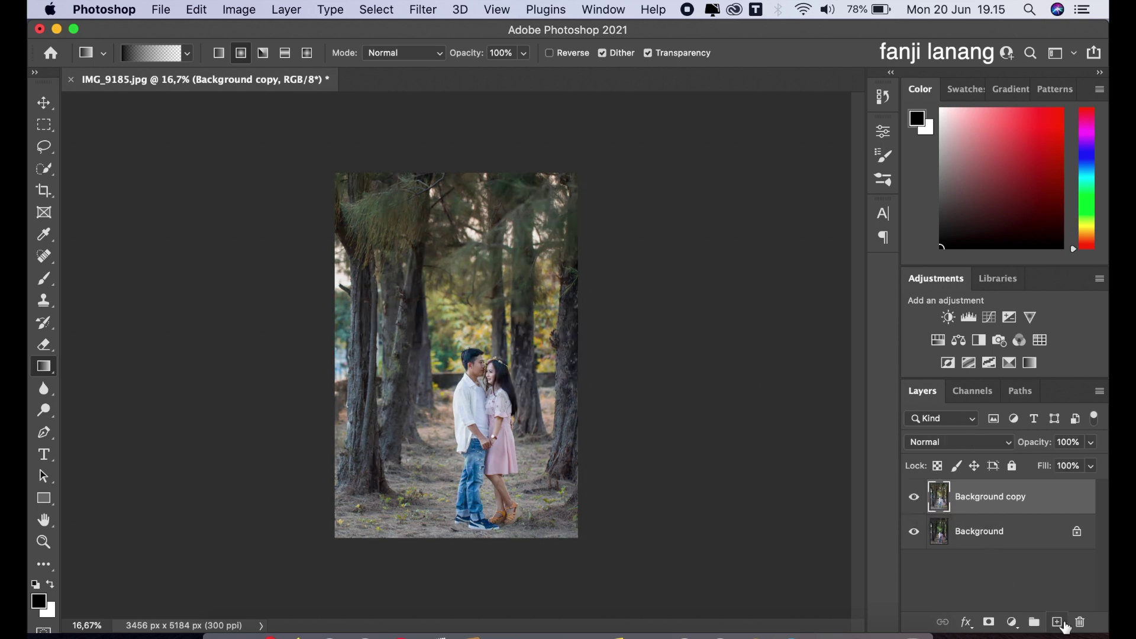
{"action": "left_click", "coordinate": [1059, 622]}
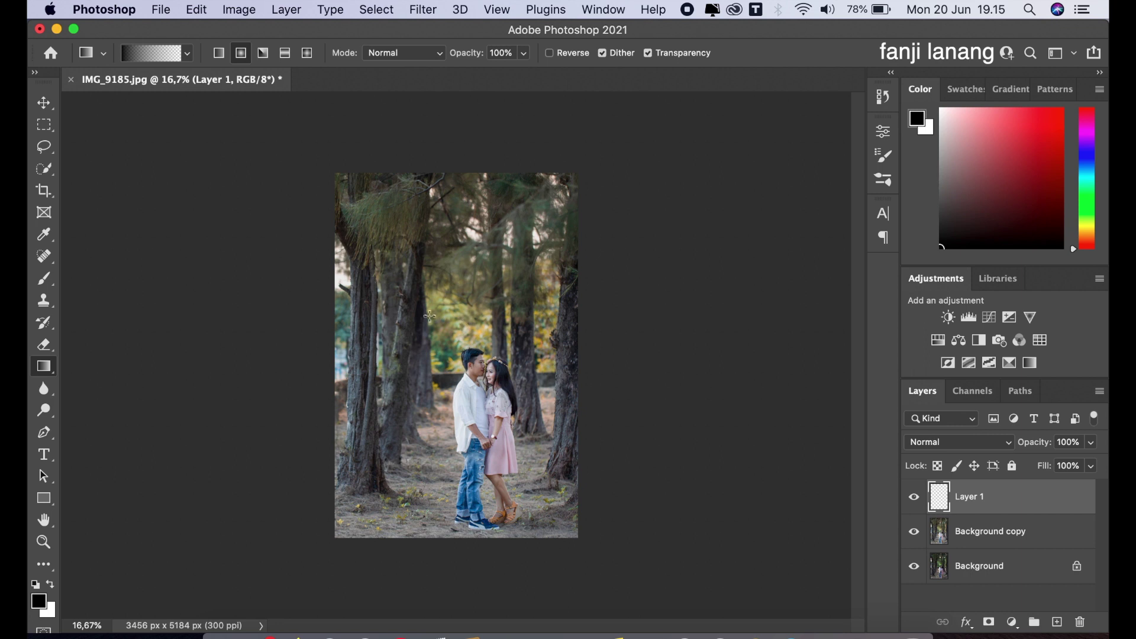
- Set up the signature brush preset in white, slightly smaller
{"action": "left_click", "coordinate": [43, 278]}
{"action": "left_click", "coordinate": [149, 53]}
{"action": "left_click", "coordinate": [88, 208]}
{"action": "left_click", "coordinate": [353, 77]}
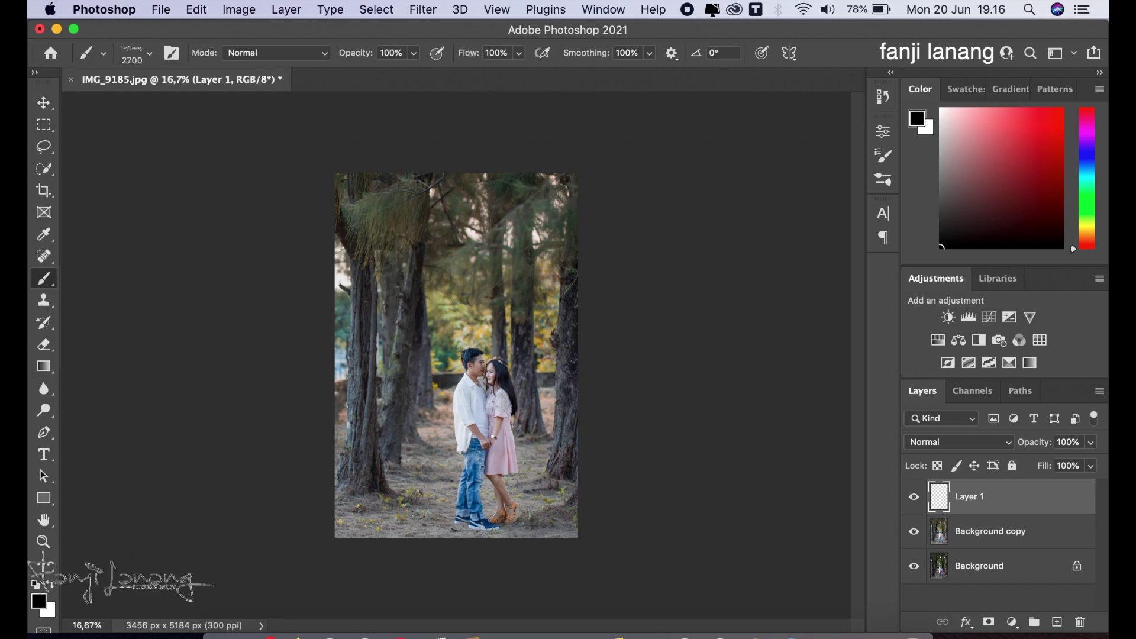
{"action": "left_click", "coordinate": [50, 584]}
{"action": "key", "text": "bracketleft"}
{"action": "key", "text": "bracketleft"}
{"action": "key", "text": "bracketleft"}
{"action": "key", "text": "bracketleft"}
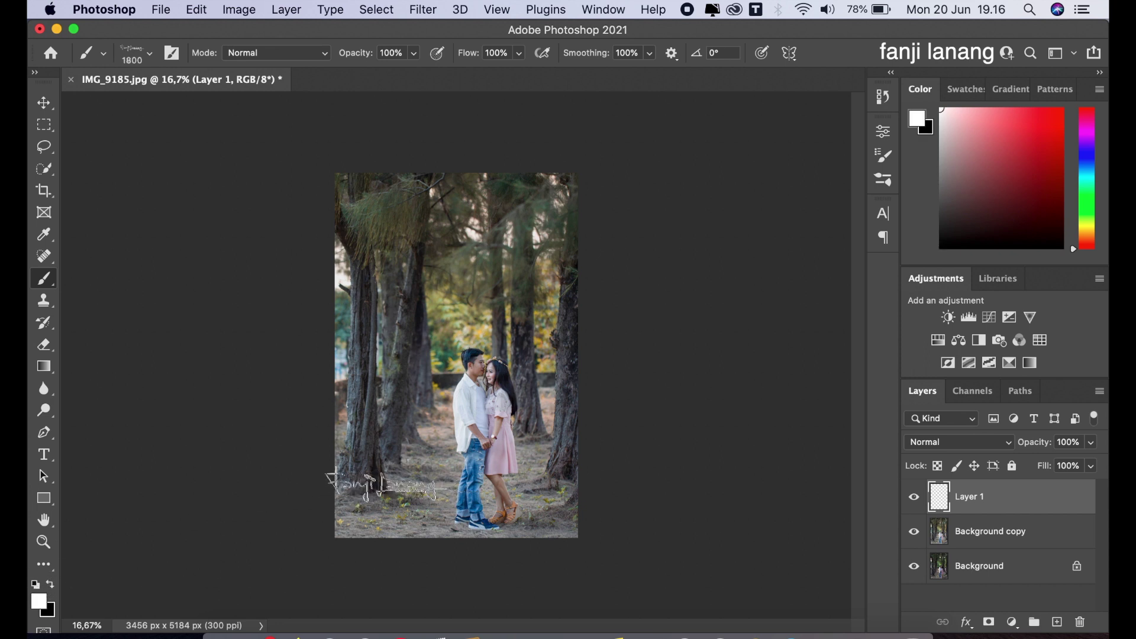